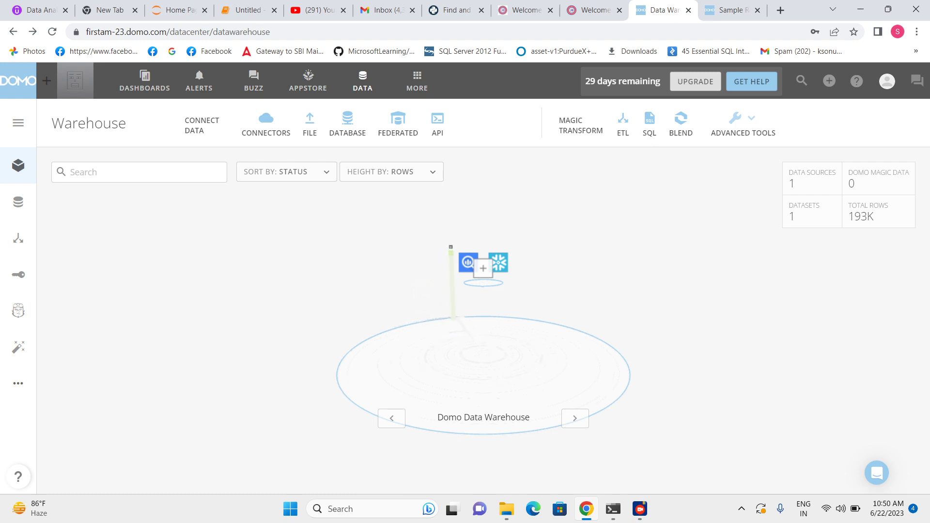
mouse_move(506, 508)
left_click(347, 125)
left_click(843, 127)
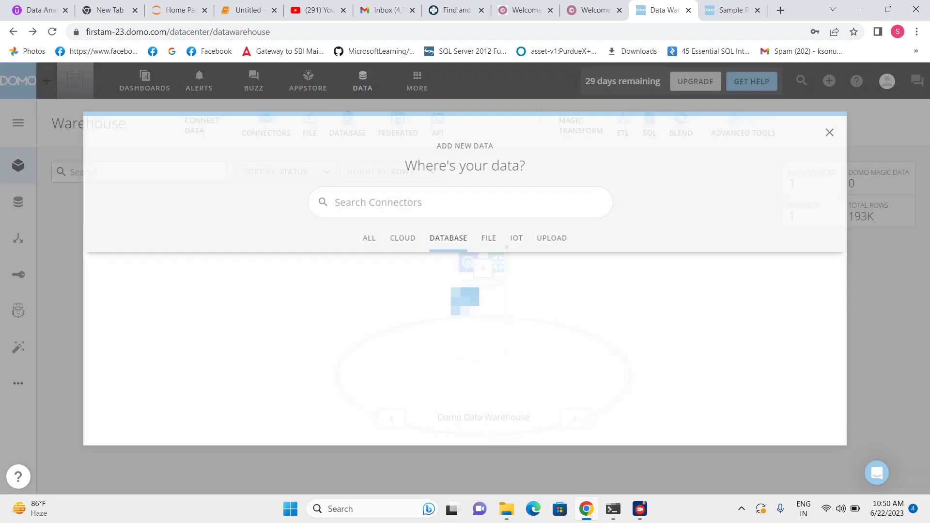
left_click(363, 81)
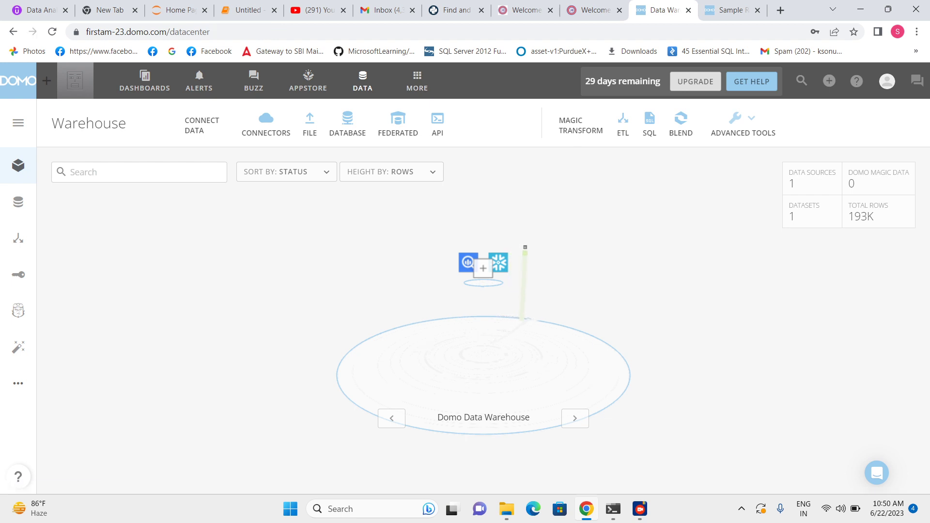
Open the Sample Retail Data dataset from the data sources and launch it in Views Explorer
left_click(18, 202)
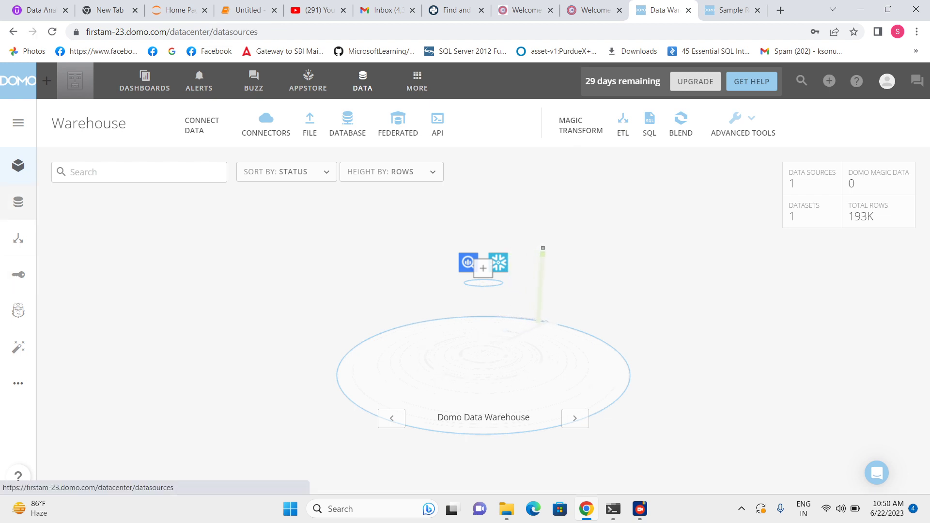
left_click(268, 244)
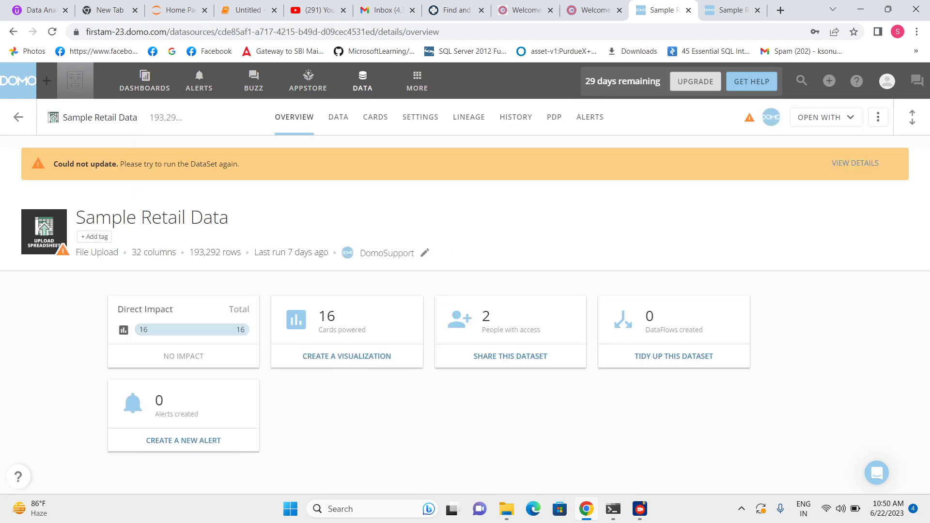
left_click(826, 117)
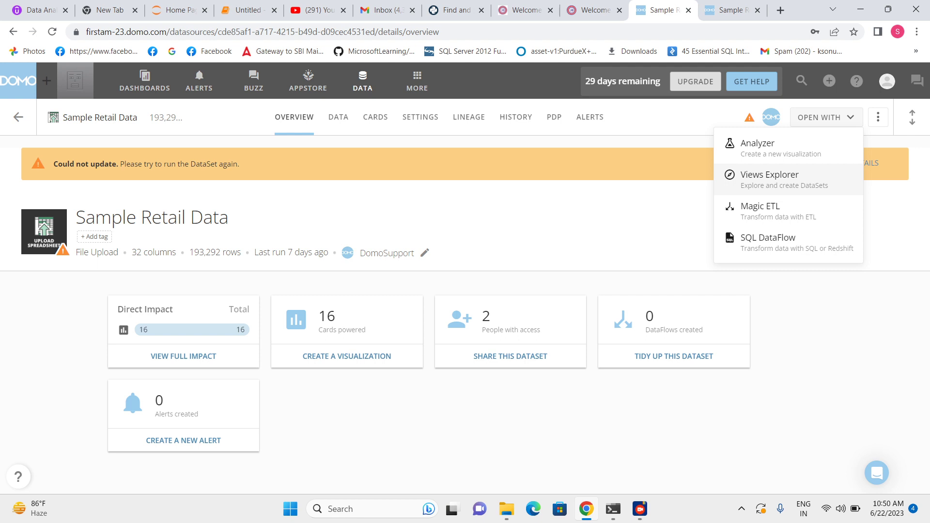
left_click(770, 180)
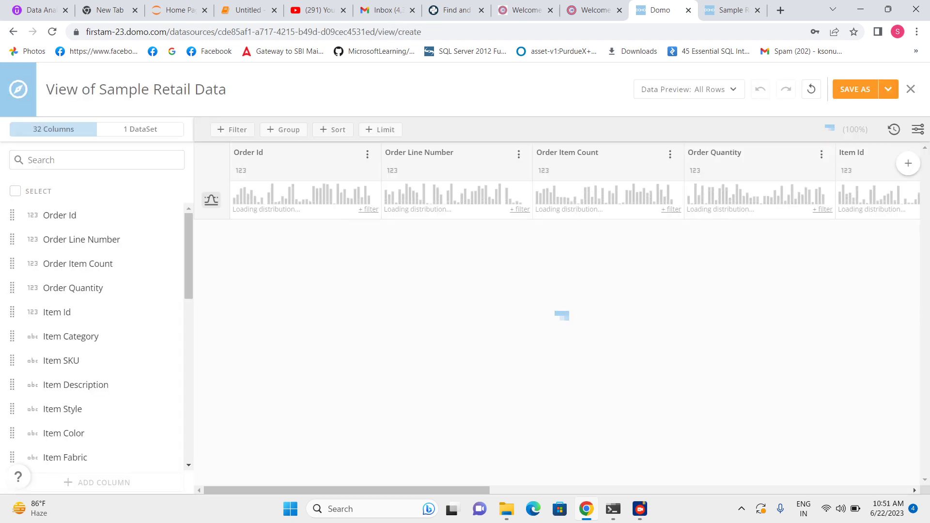
Select the first ten columns, Order Id through Item Color, in the column list
left_click_drag(310, 490, 392, 490)
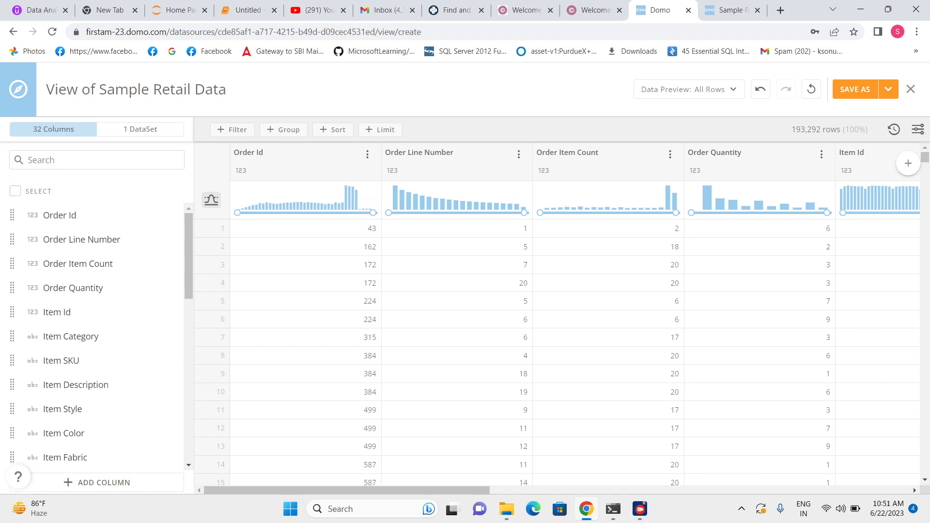
left_click(15, 191)
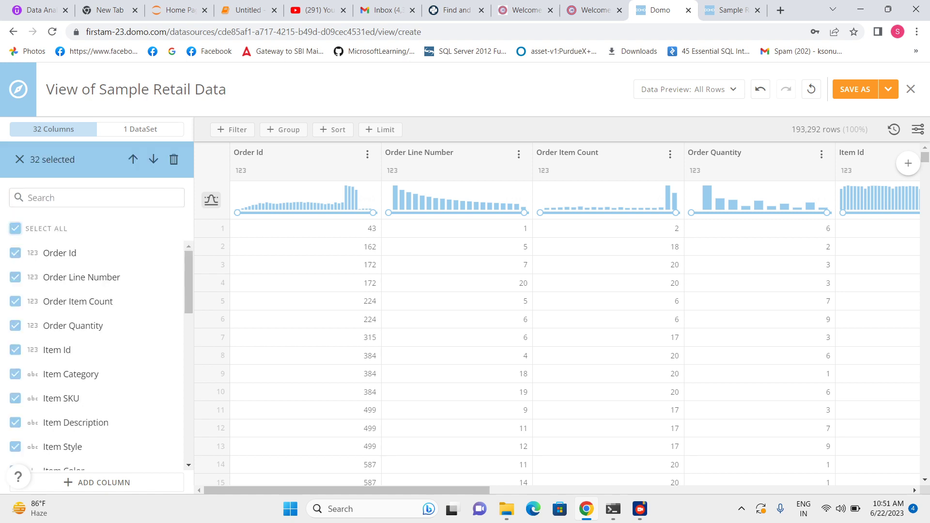
left_click(15, 228)
left_click(16, 252)
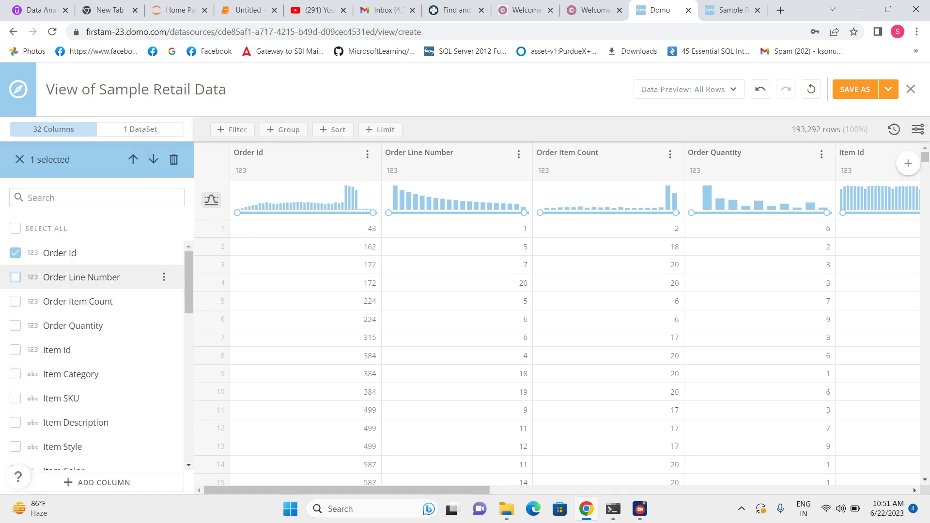
left_click(15, 277)
scroll(15, 272, "down", 1)
left_click(15, 265)
scroll(15, 266, "up", 1)
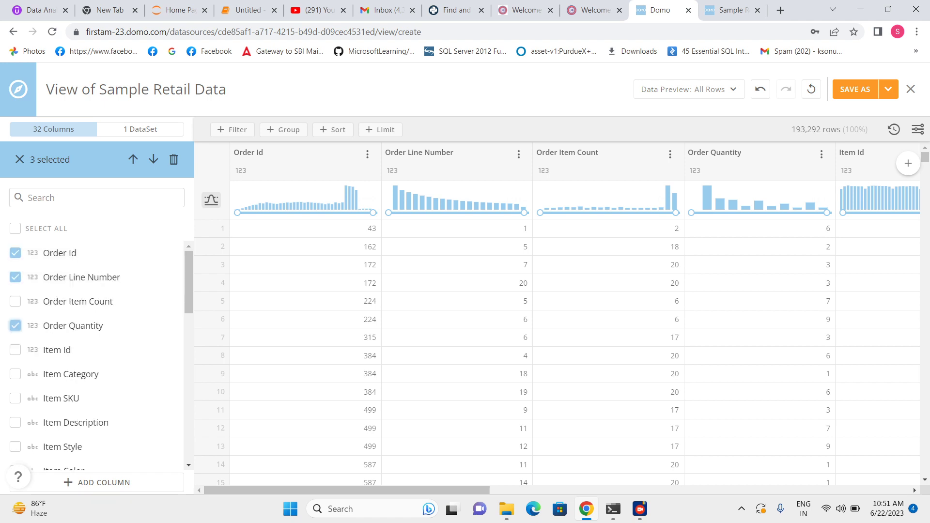
left_click(15, 301)
left_click(15, 349)
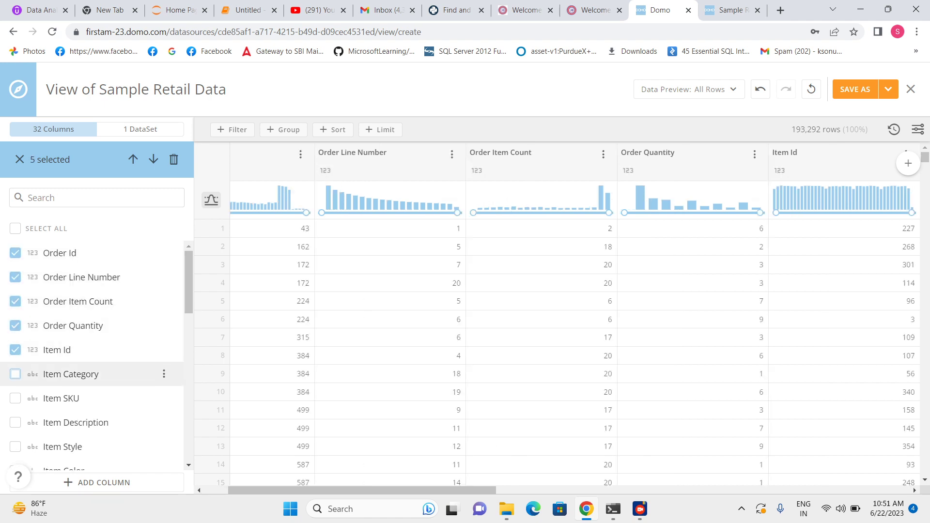
left_click(15, 373)
left_click(15, 398)
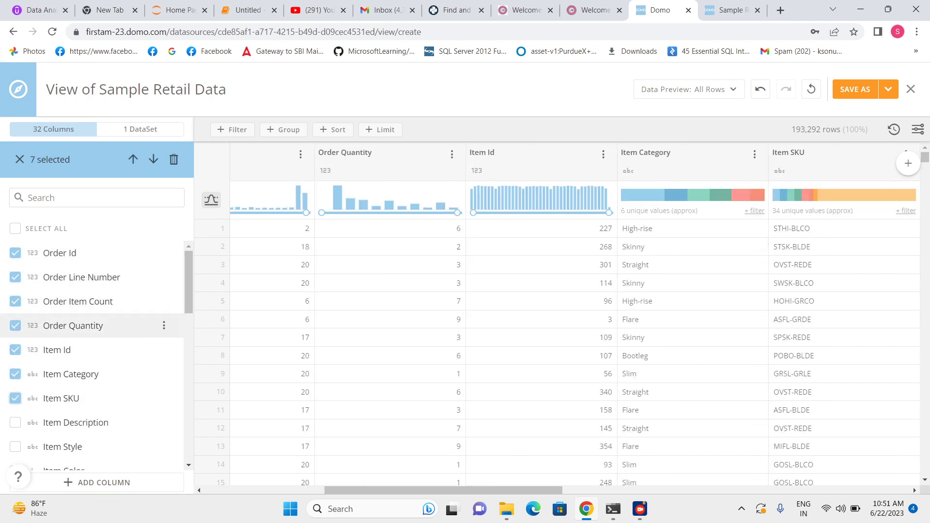
scroll(92, 362, "down", 2)
left_click(15, 361)
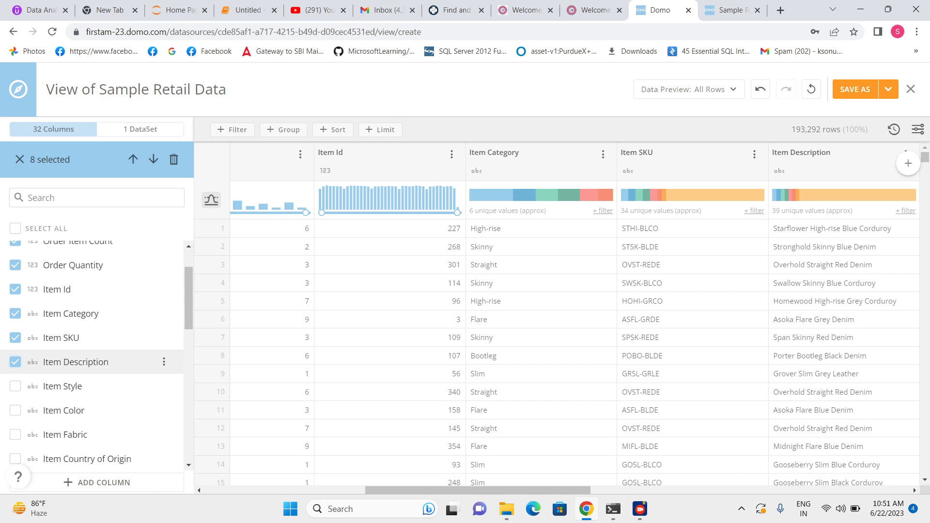
left_click(15, 386)
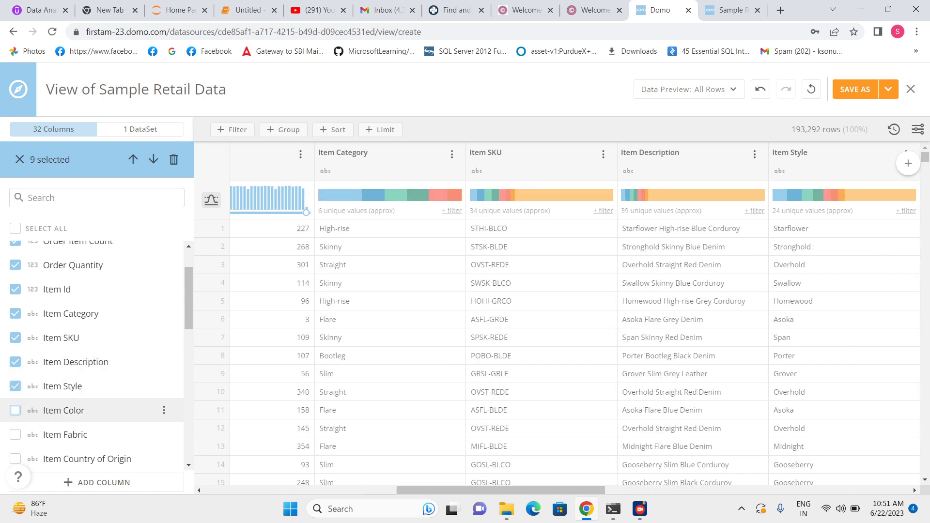
left_click(15, 410)
scroll(92, 353, "up", 1)
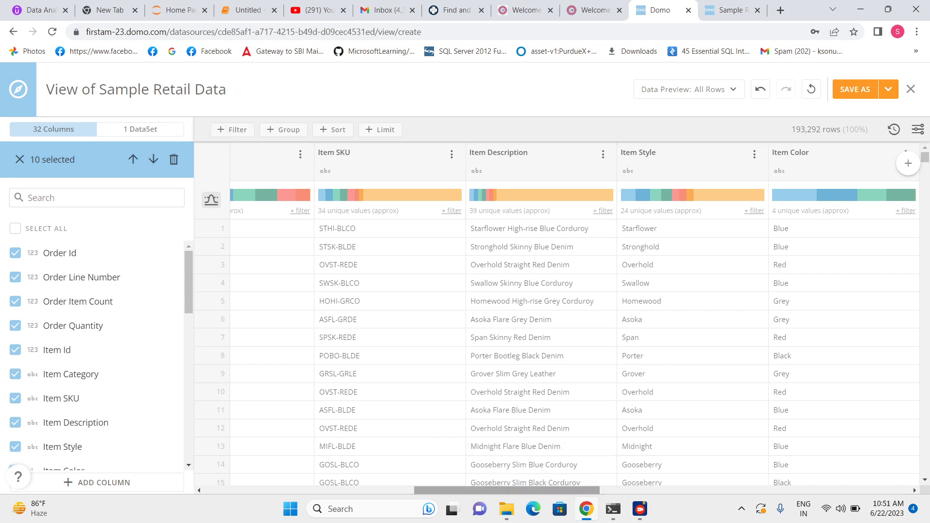
left_click_drag(507, 491, 290, 490)
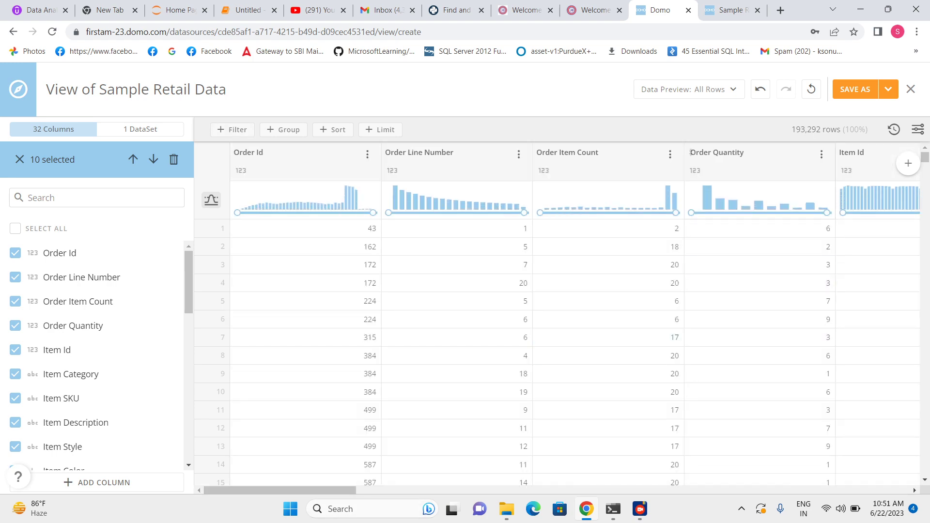
Filter the Item Category column to include Bootleg, Flare, High-rise, Skinny and Slim
left_click(670, 154)
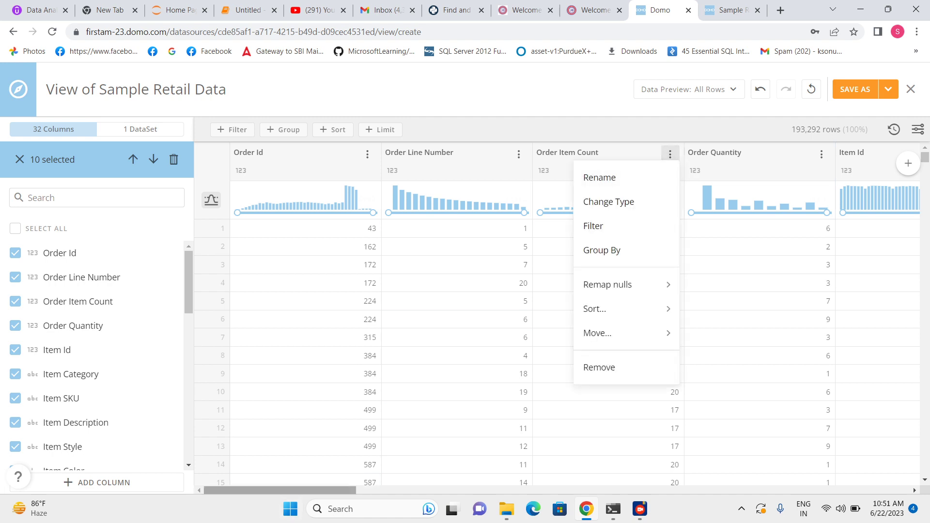
scroll(457, 153, "right", 10)
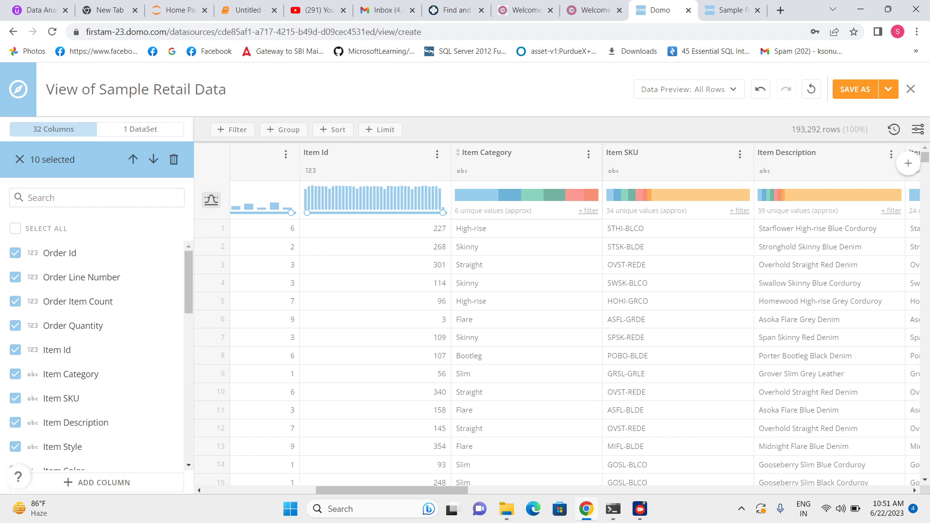
left_click(589, 154)
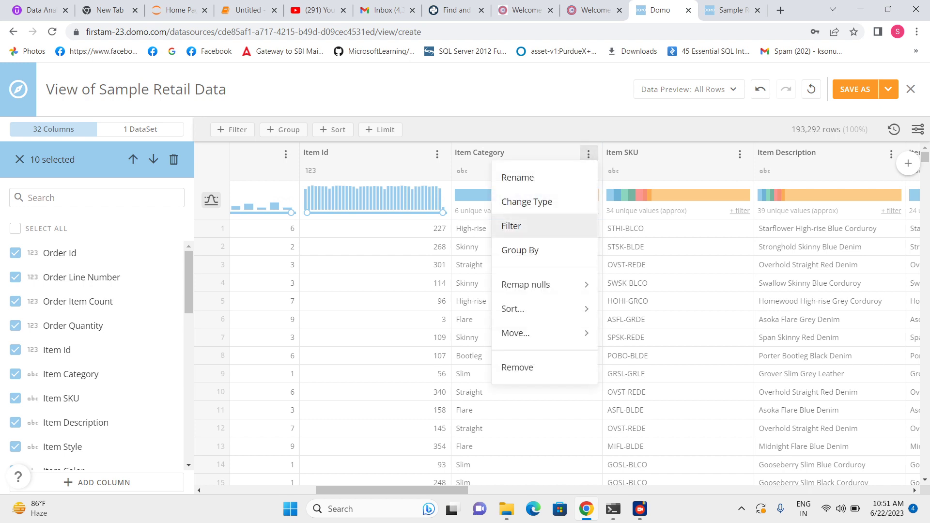
left_click(510, 224)
left_click(461, 310)
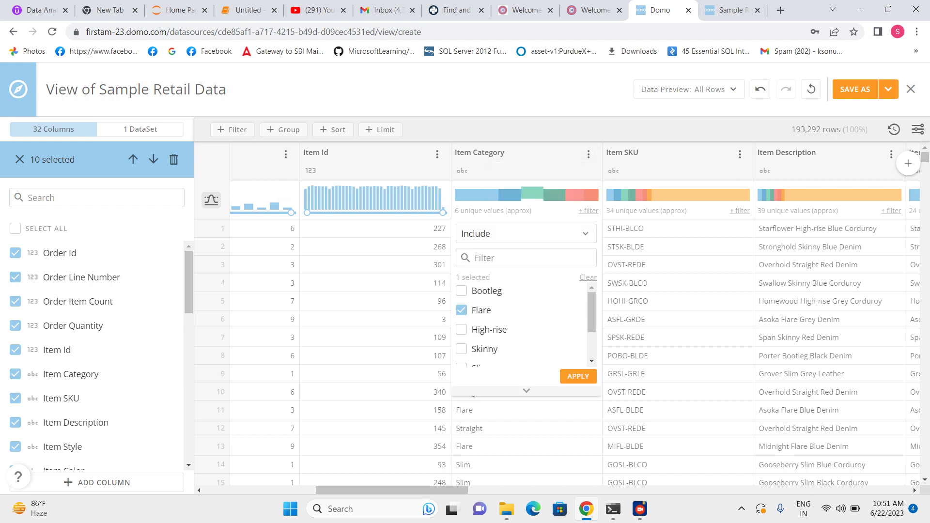
left_click(461, 291)
left_click(461, 330)
left_click(462, 349)
scroll(521, 322, "down", 1)
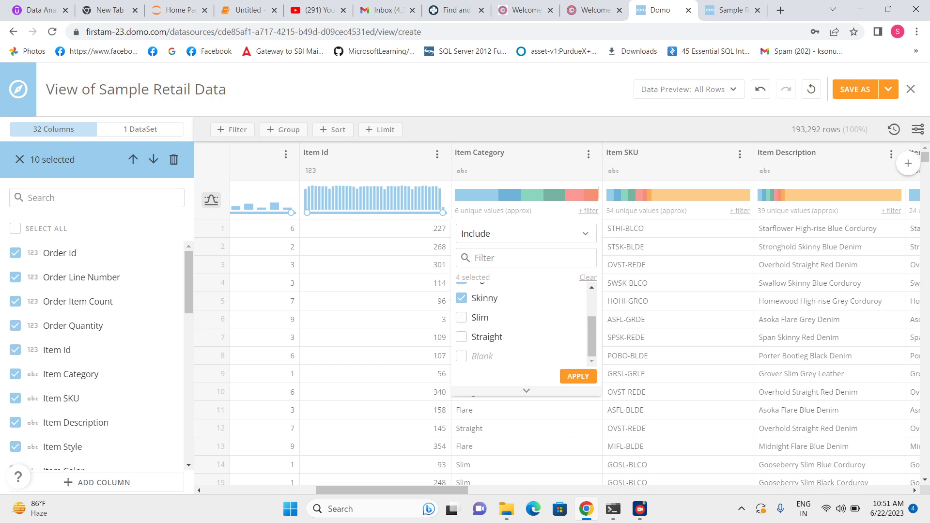
left_click(461, 317)
left_click(461, 336)
left_click(461, 337)
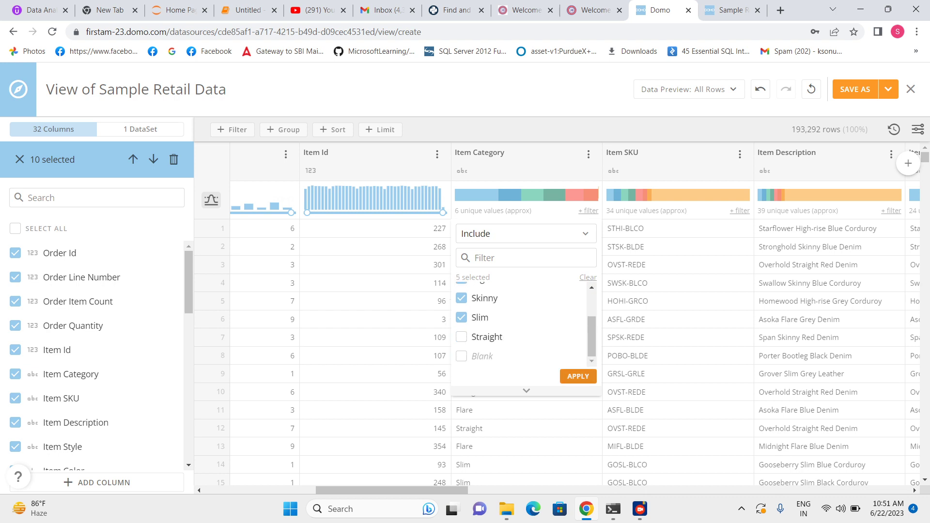
left_click(578, 377)
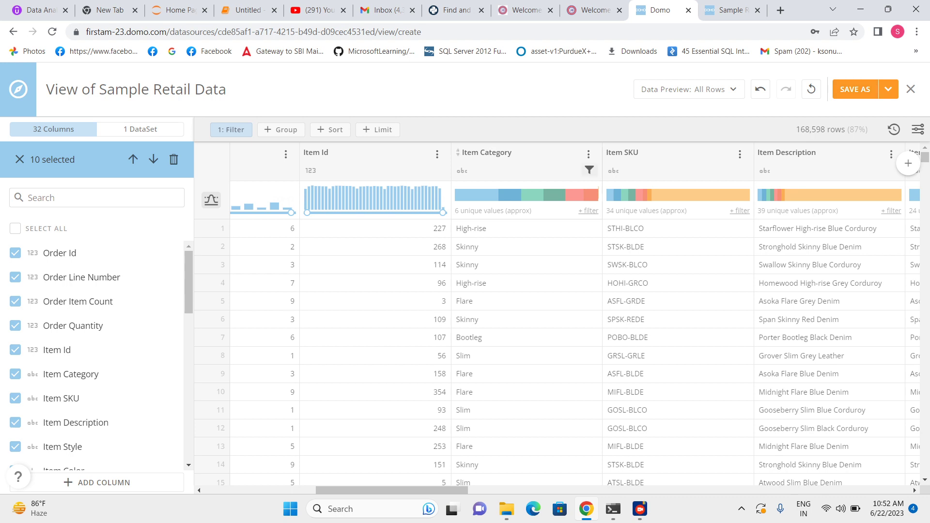
Change the Item Category filter to include only High-rise
left_click(590, 170)
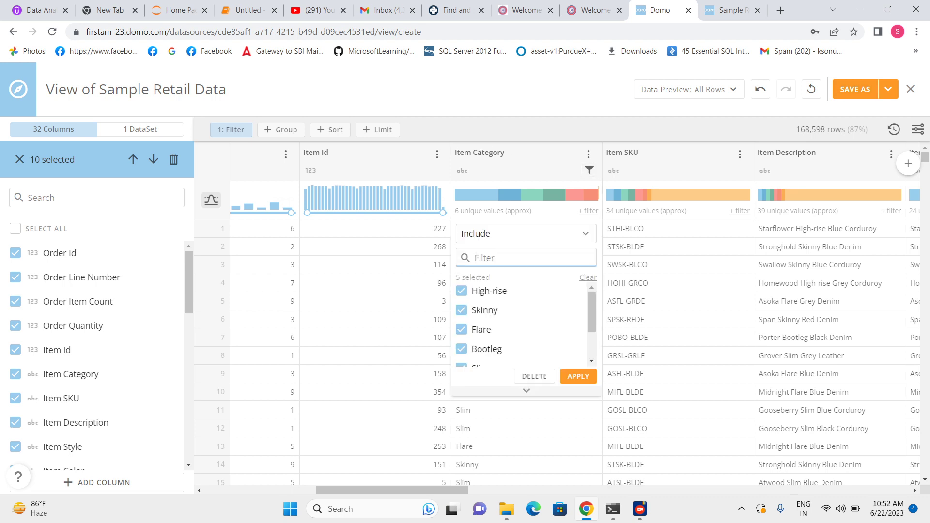
left_click(461, 310)
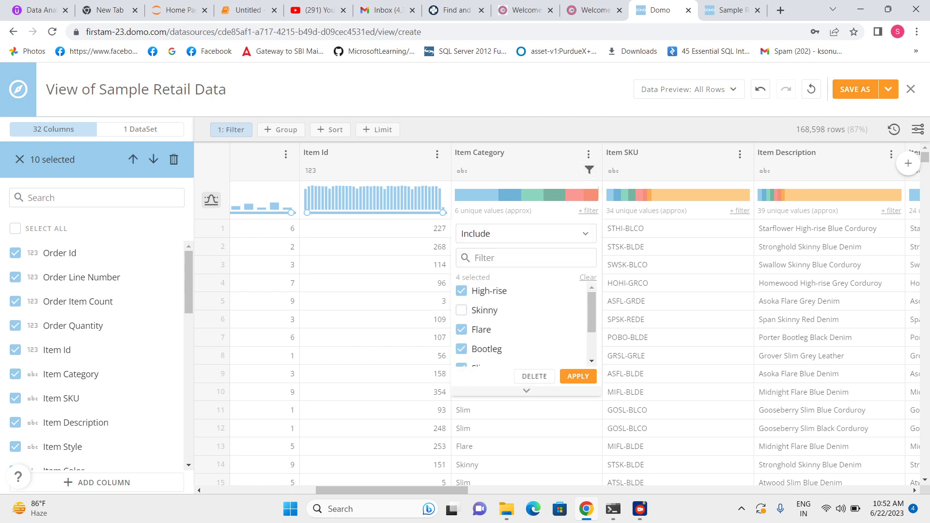
left_click(462, 329)
left_click(461, 348)
scroll(520, 325, "down", 1)
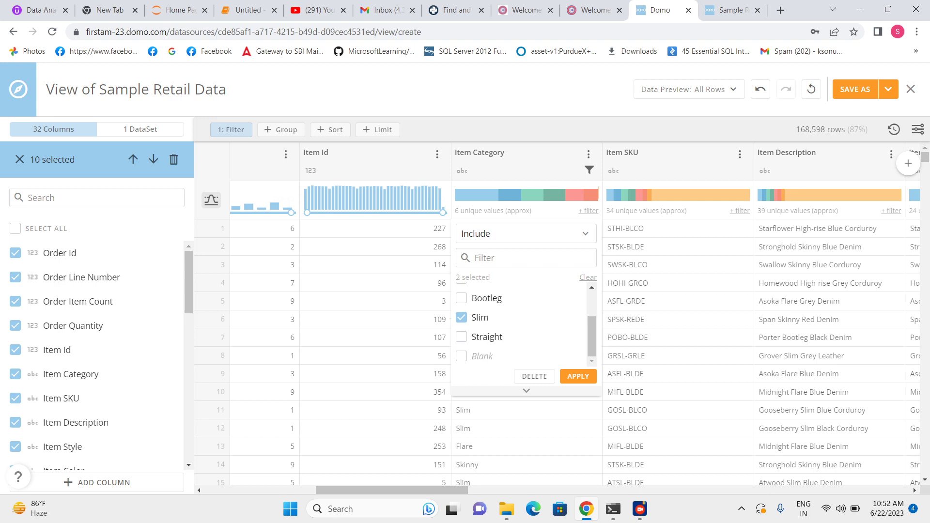
left_click(462, 318)
scroll(520, 325, "up", 1)
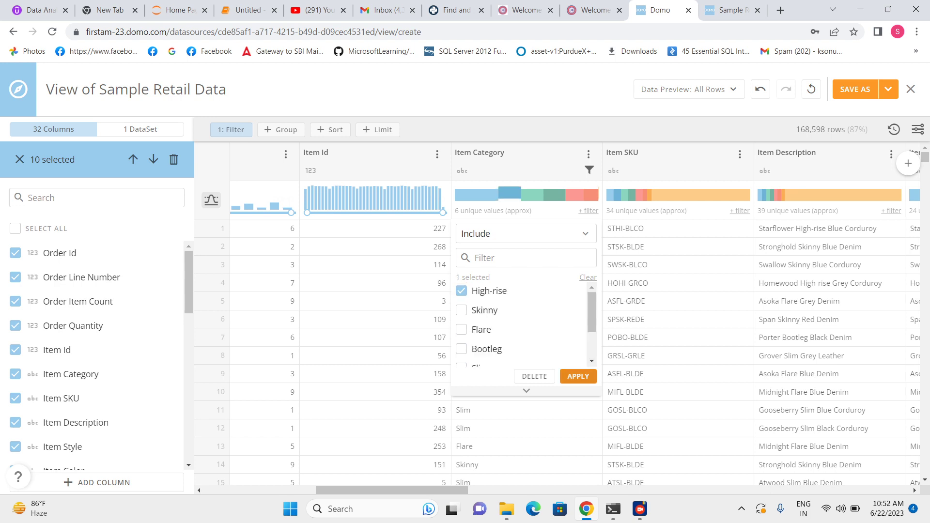
left_click(578, 376)
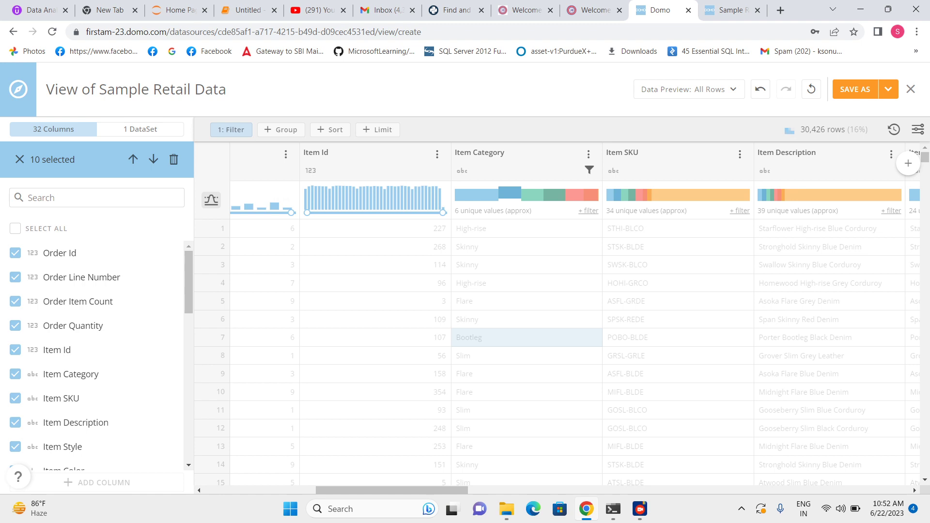